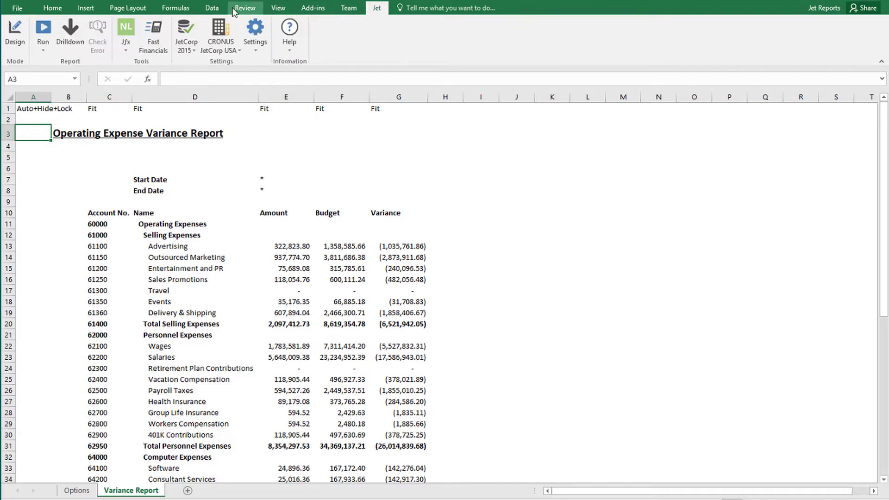
# - Run the Jet report for 1/1/2018 to 12/31/2018 against the 2018 budget
pyautogui.click(46, 28)
pyautogui.write('1/1/2018')
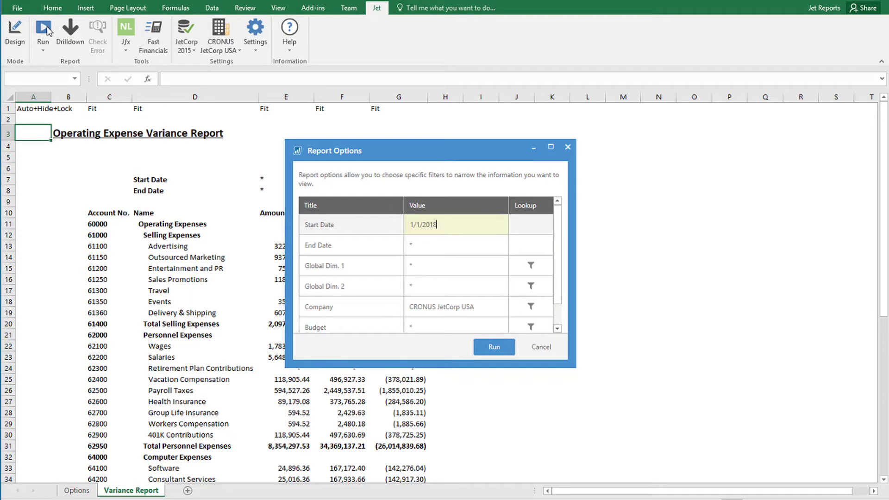
pyautogui.press('Tab')
pyautogui.write('1')
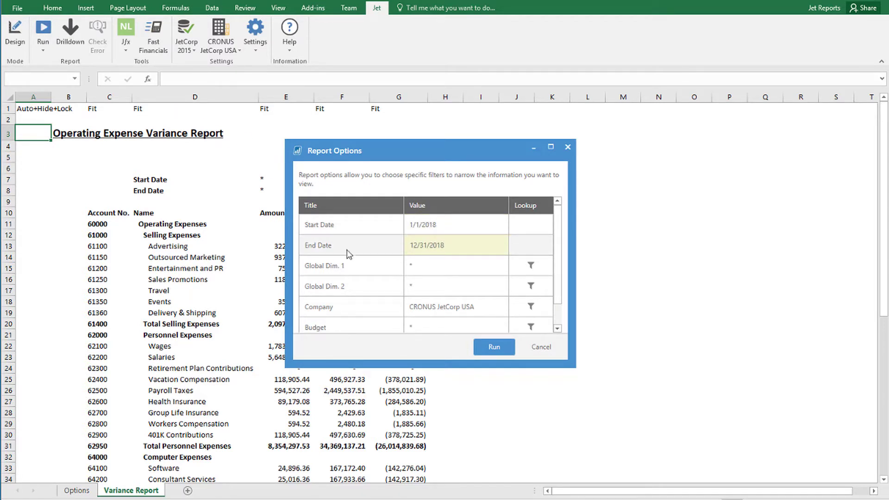
pyautogui.click(427, 327)
pyautogui.write('2018')
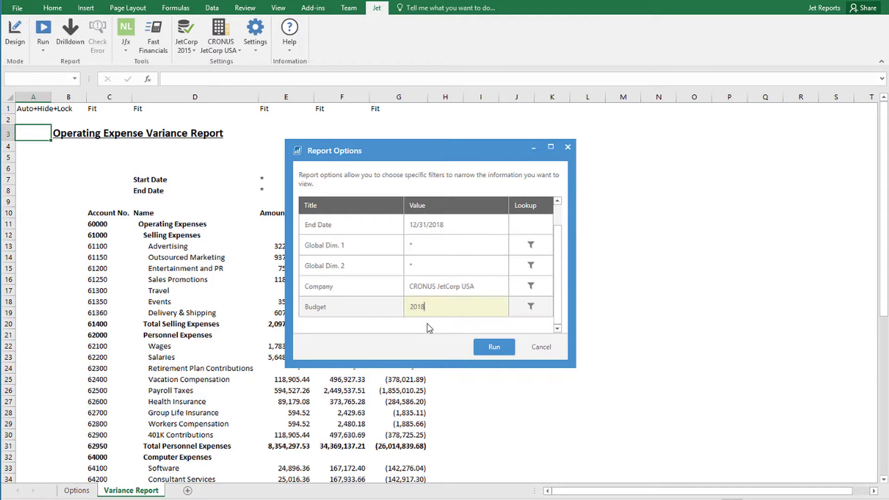
pyautogui.click(493, 348)
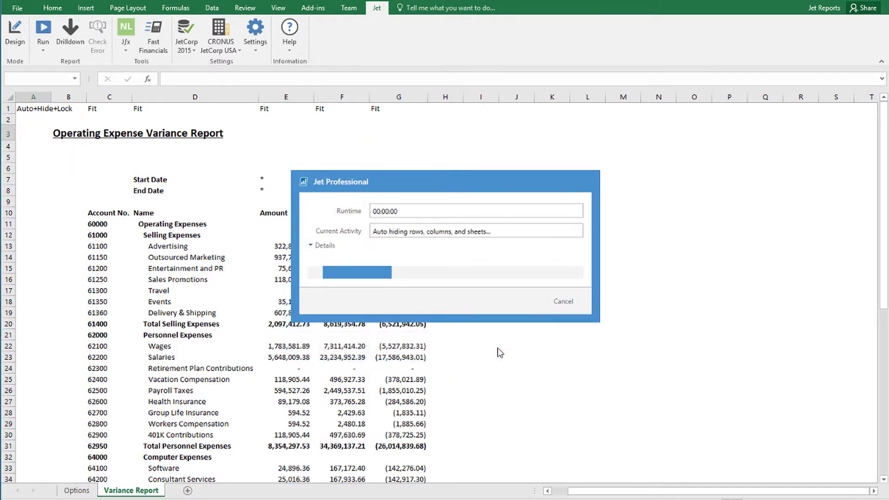
pyautogui.scroll(-2, 497, 353)
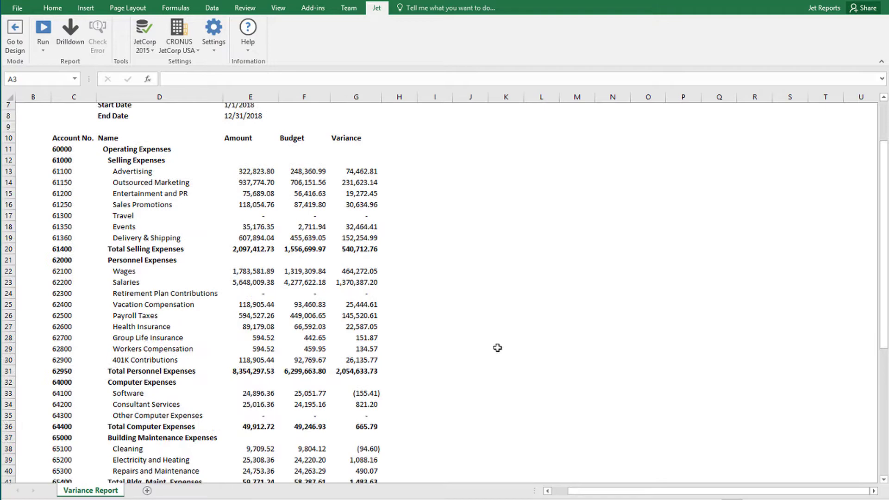
pyautogui.scroll(-3, 497, 351)
pyautogui.scroll(-2, 497, 349)
pyautogui.scroll(2, 497, 347)
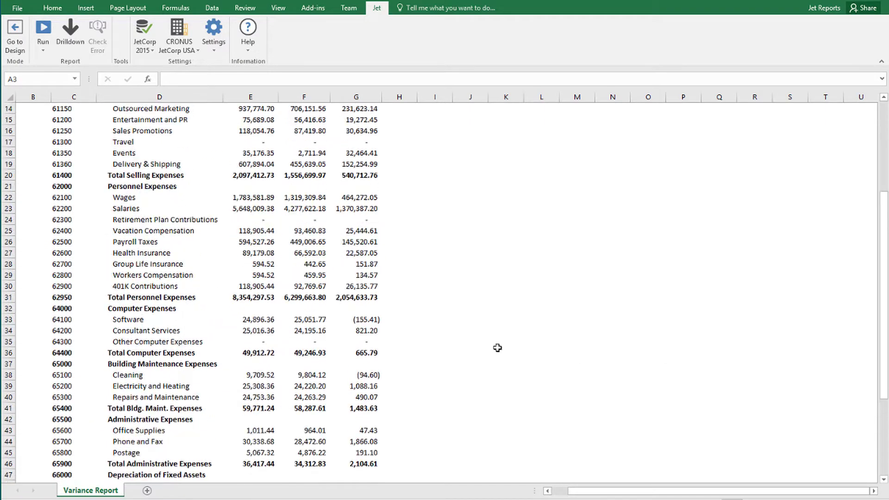
pyautogui.scroll(4, 498, 347)
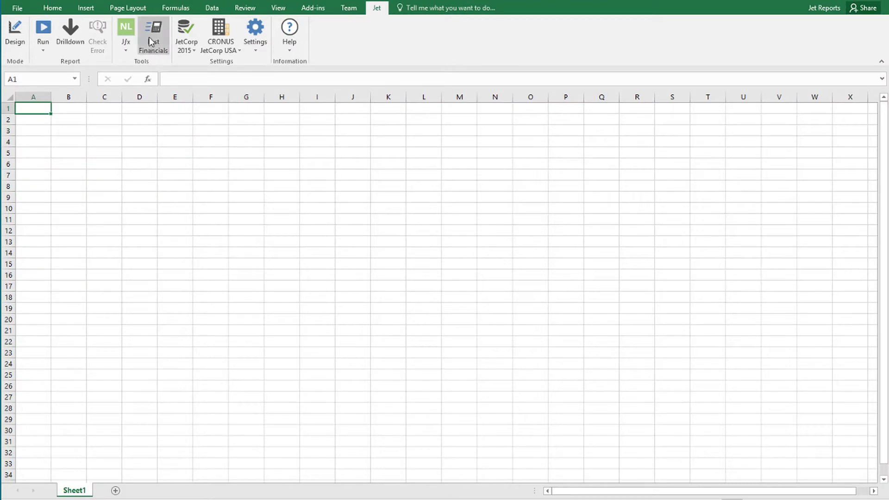
# - In Fast Financials, add the Budget and Variance columns alongside Account No., Name and Amount
pyautogui.click(152, 41)
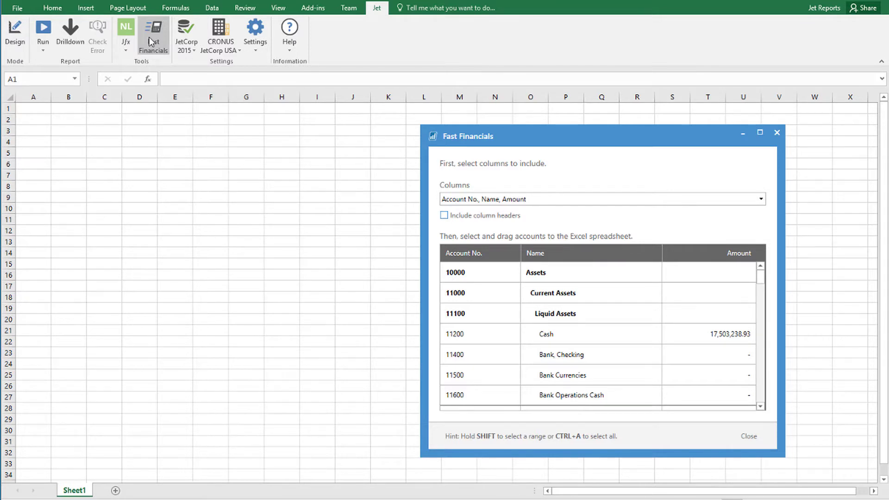
pyautogui.click(546, 199)
pyautogui.click(449, 268)
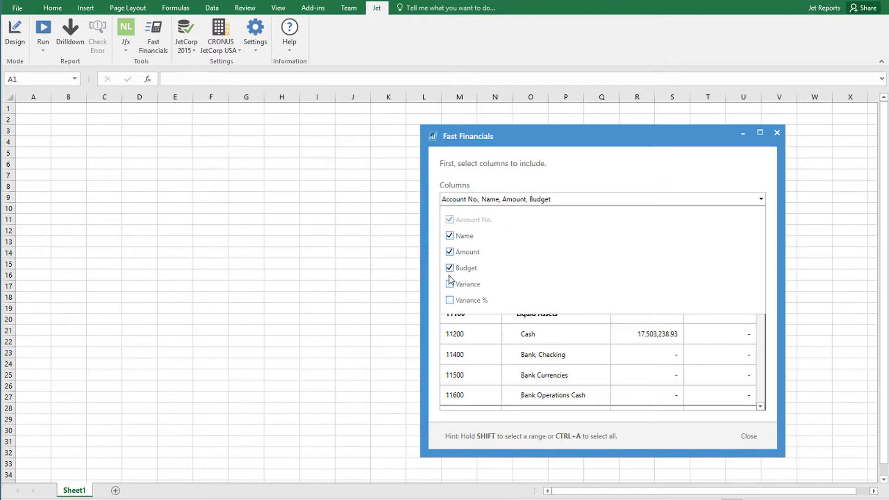
pyautogui.click(449, 284)
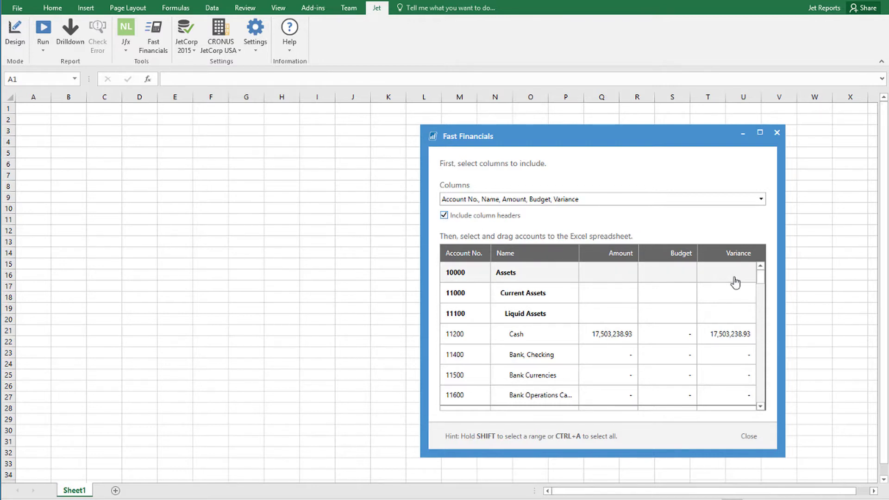
pyautogui.moveTo(760, 276); pyautogui.dragTo(764, 352)
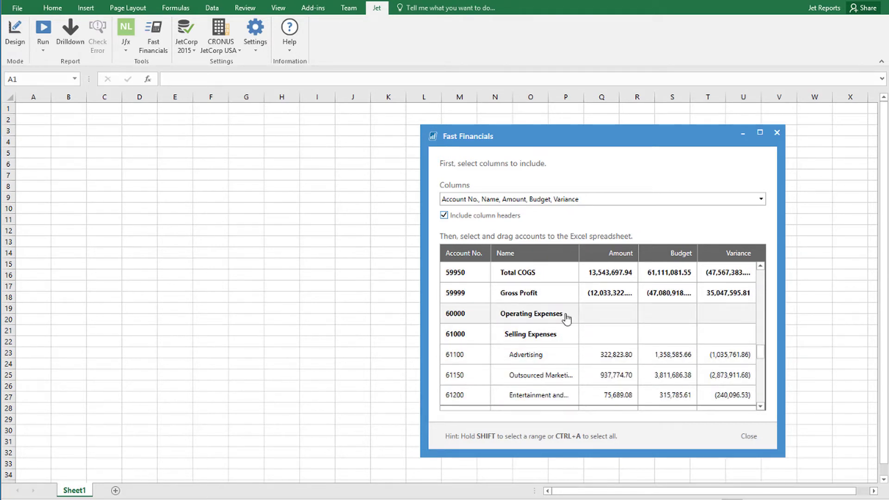
# - Select accounts 60000 through 69950 and drag them onto the worksheet
pyautogui.click(547, 314)
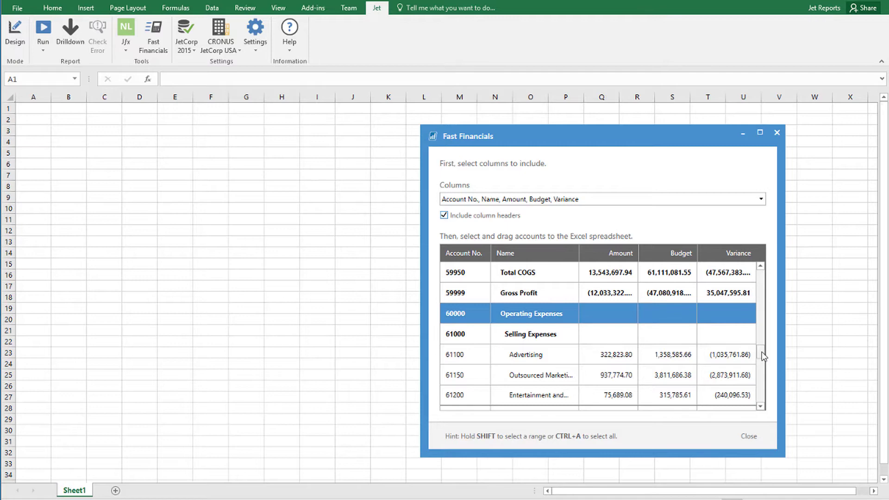
pyautogui.moveTo(760, 353); pyautogui.dragTo(768, 384)
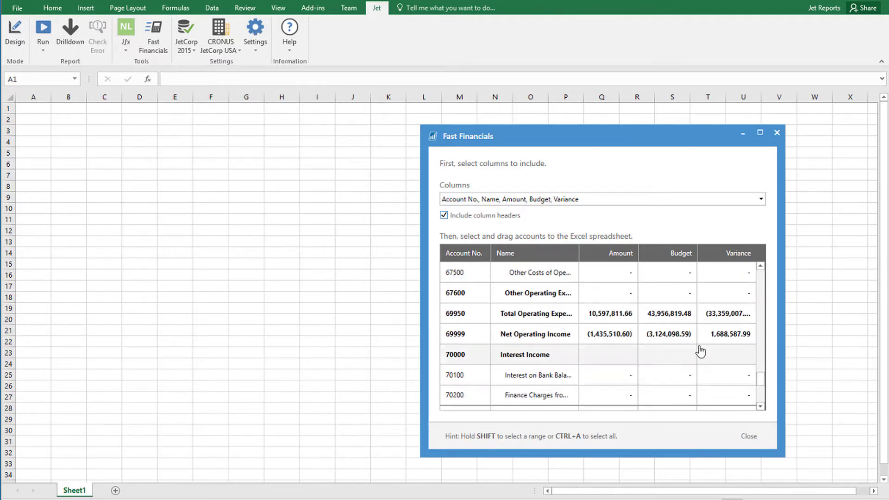
pyautogui.keyDown('shift'); pyautogui.click(549, 314); pyautogui.keyUp('shift')
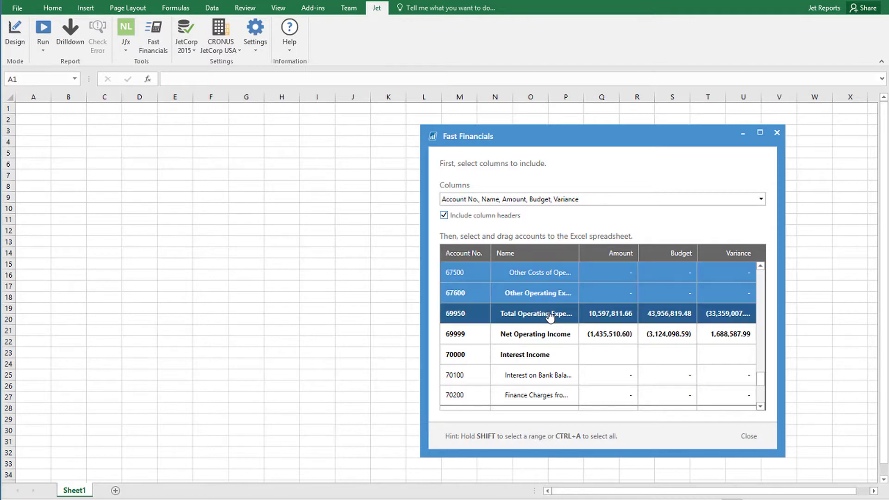
pyautogui.moveTo(548, 315)
pyautogui.mouseDown()
pyautogui.moveTo(417, 278)
pyautogui.moveTo(283, 222)
pyautogui.moveTo(104, 183)
pyautogui.mouseUp()
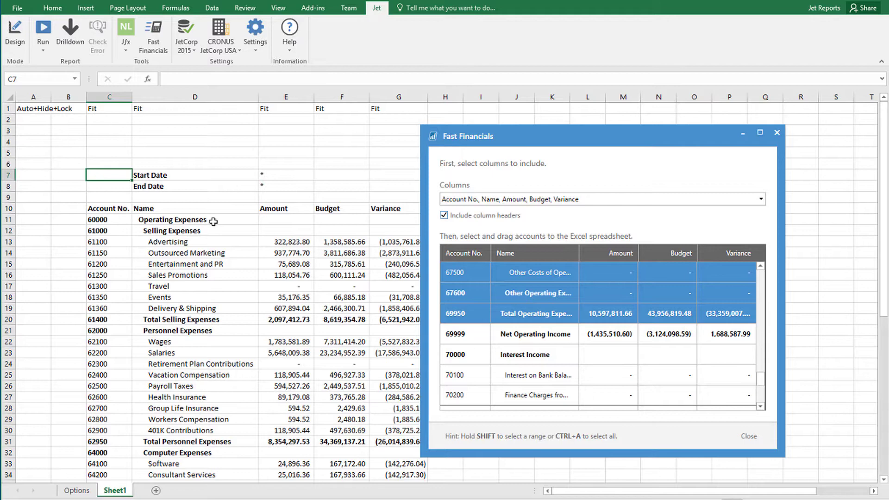
# - Close Fast Financials and review the Options sheet's Global Dim. 2 and Company filters
pyautogui.click(745, 437)
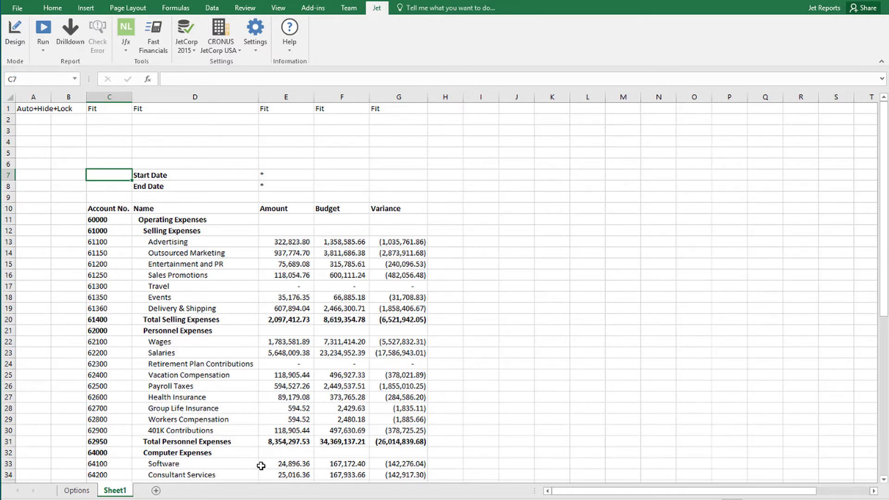
pyautogui.click(78, 490)
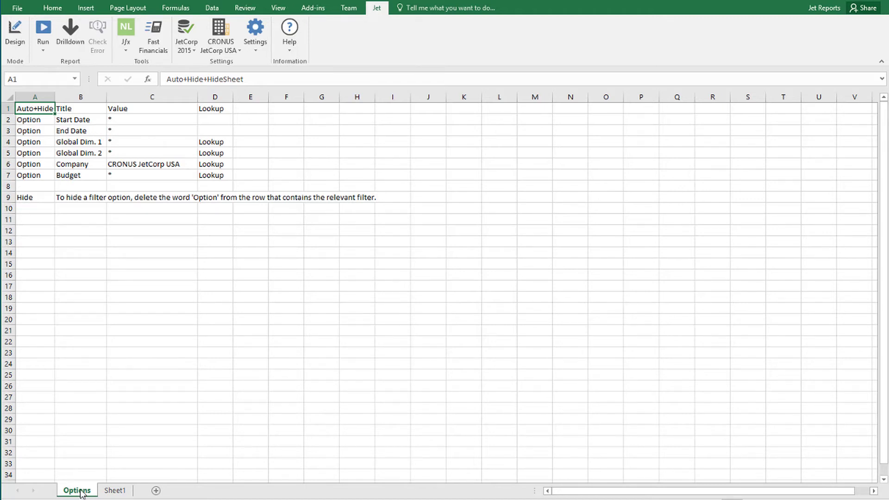
pyautogui.click(137, 152)
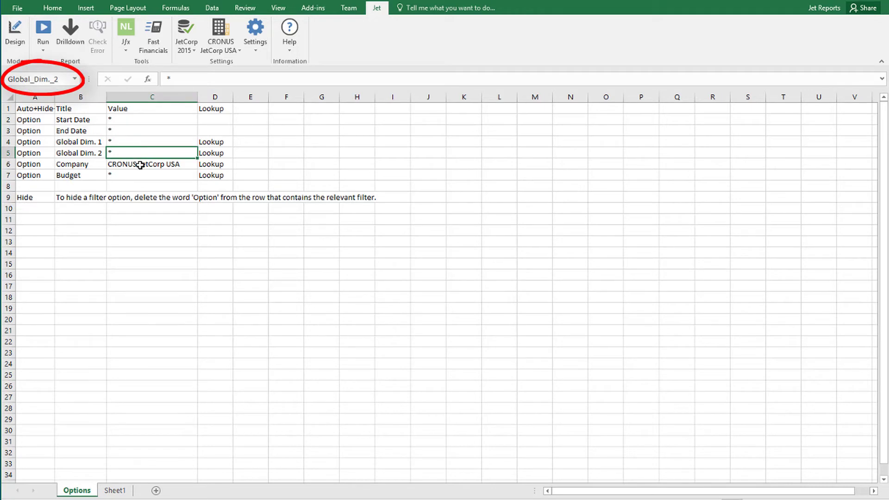
pyautogui.click(140, 165)
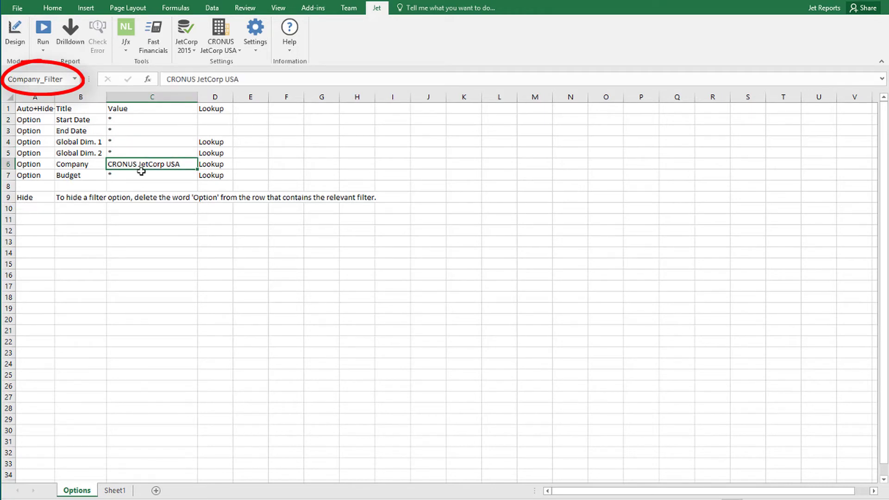
# - Rename Sheet1 to 'Variance Report'
pyautogui.rightClick(116, 490)
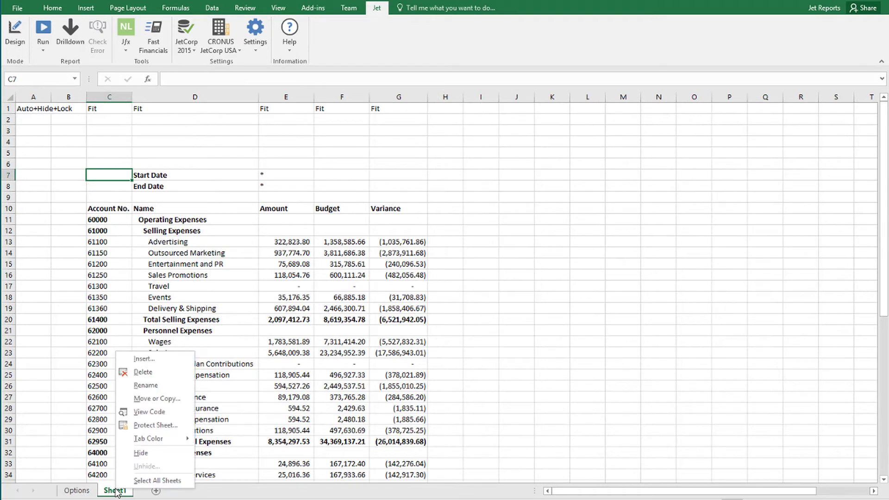
pyautogui.click(147, 385)
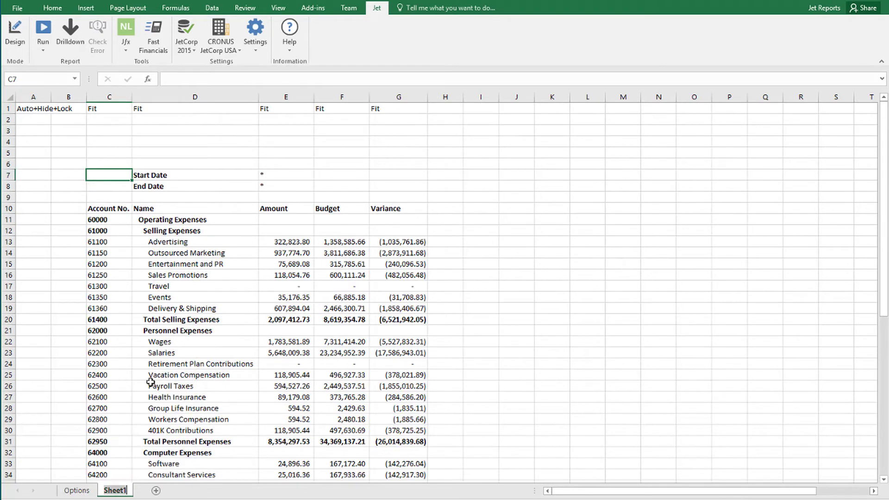
pyautogui.write('Variance Report')
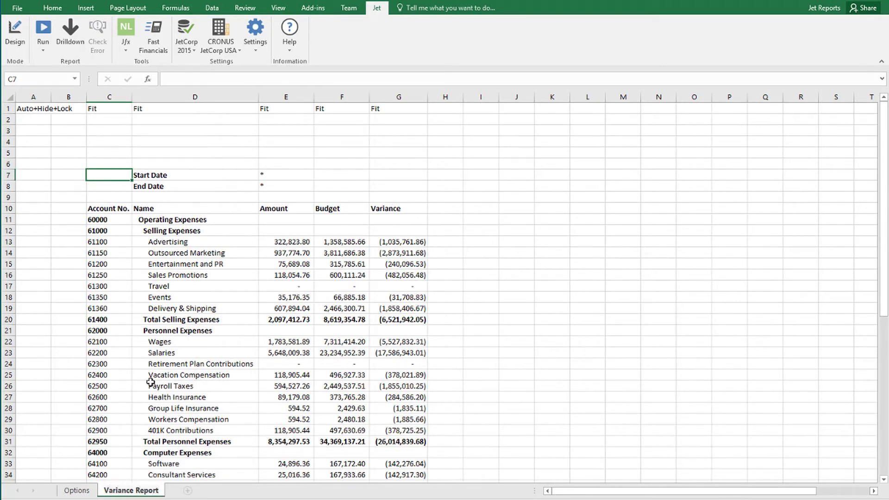
pyautogui.press('Return')
# - Enter 'Operating Expense Variance Report' in B3 as a size 16, bold, underlined title
pyautogui.click(65, 132)
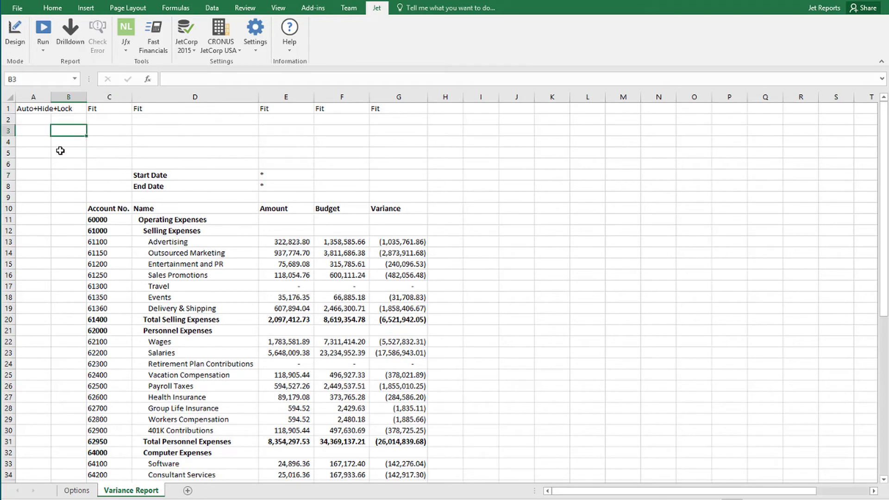
pyautogui.write('Operating Expense Varianc')
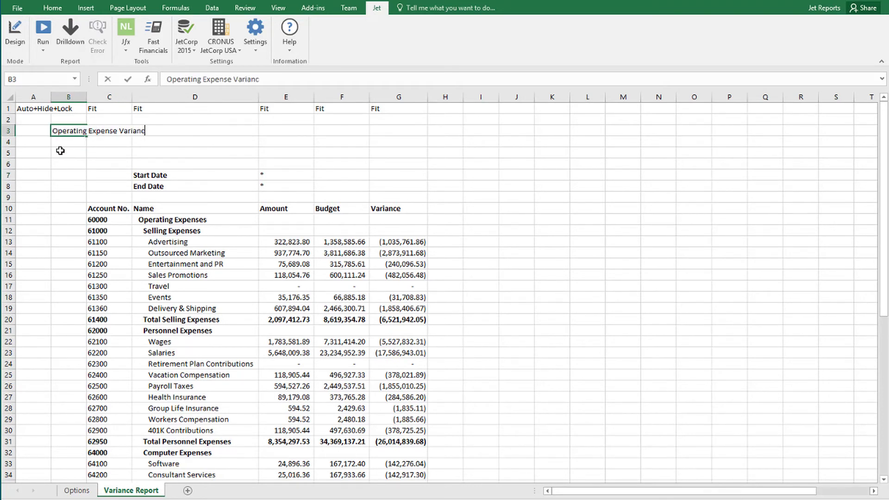
pyautogui.write('e Report')
pyautogui.press('Return')
pyautogui.press('Up')
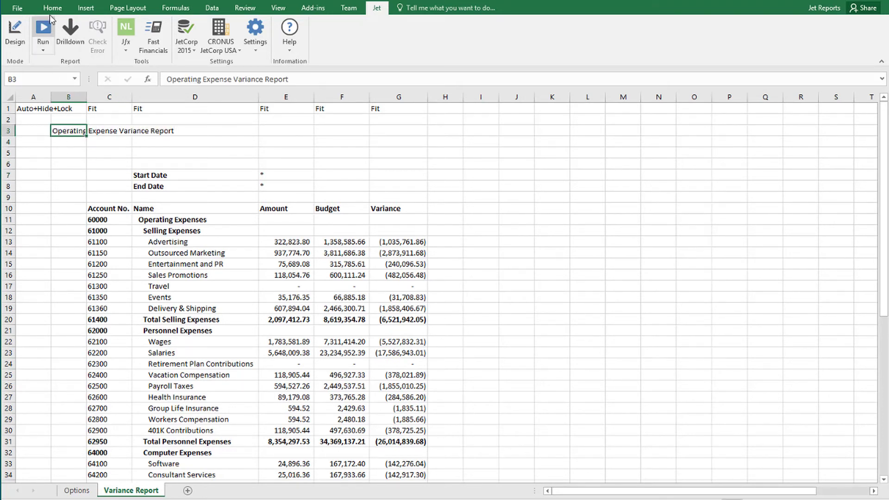
pyautogui.click(52, 8)
pyautogui.click(171, 28)
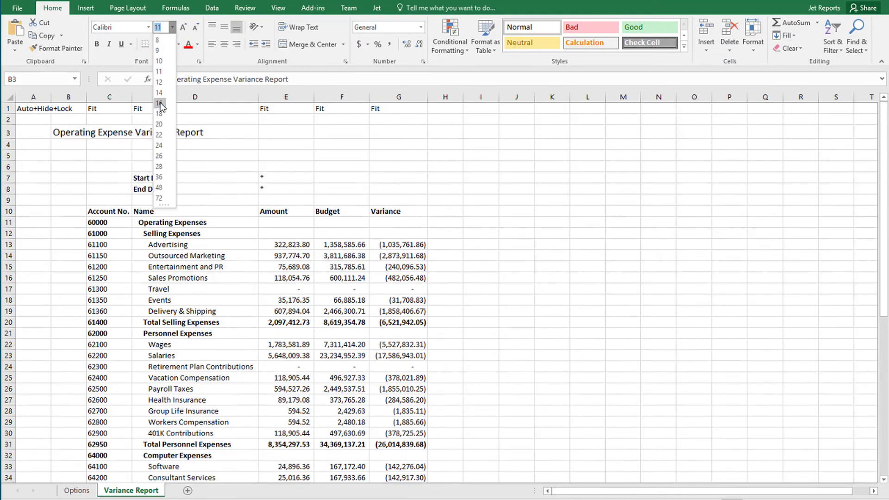
pyautogui.click(161, 113)
pyautogui.click(97, 44)
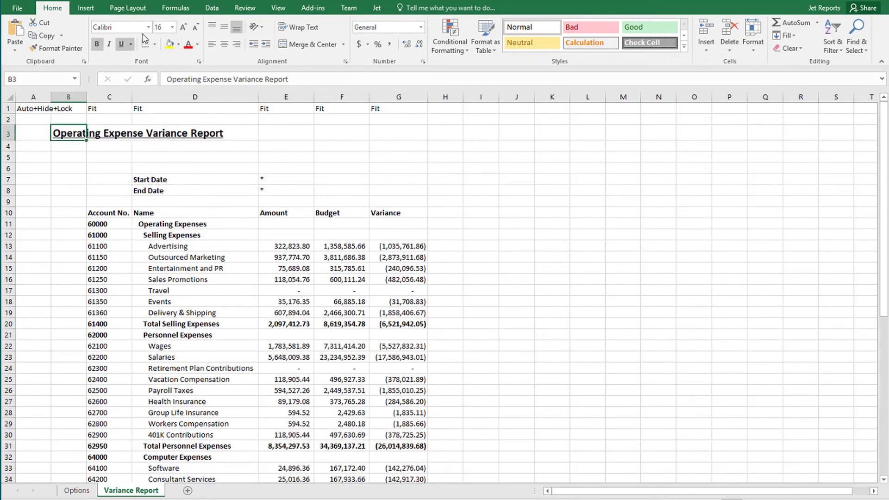
# - Hide the worksheet gridlines and select cell A3
pyautogui.click(279, 8)
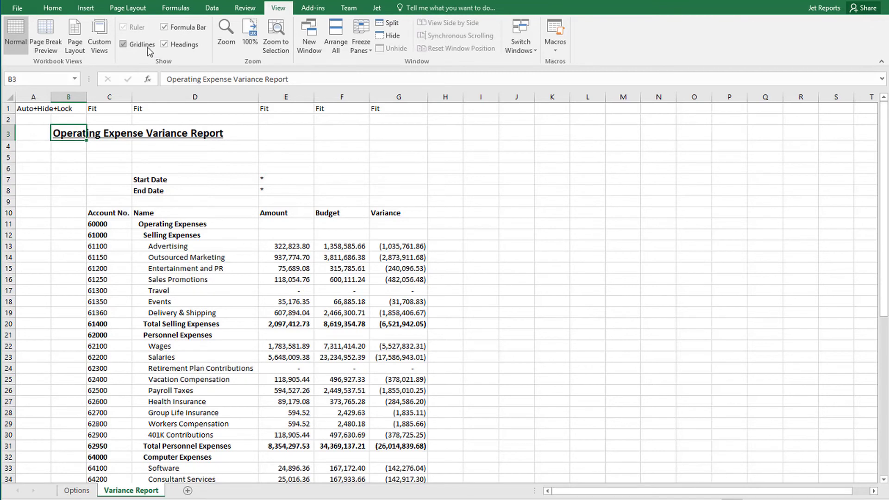
pyautogui.click(133, 46)
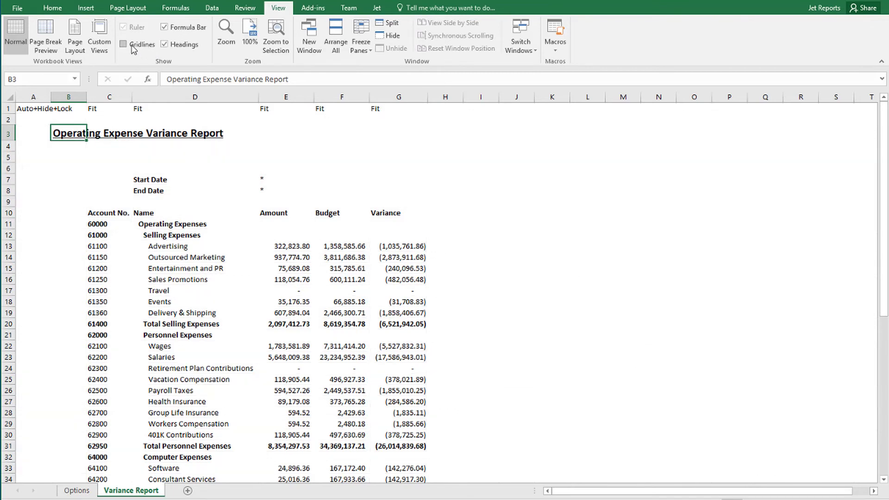
pyautogui.click(34, 132)
# - Rerun the Variance Report for 1/1/2018 to 12/31/2018 with Budget 2018
pyautogui.click(376, 7)
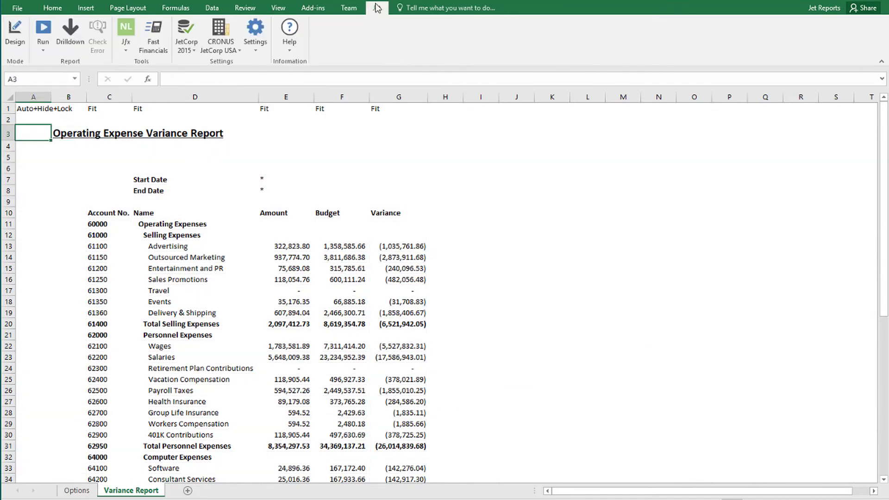
pyautogui.click(45, 28)
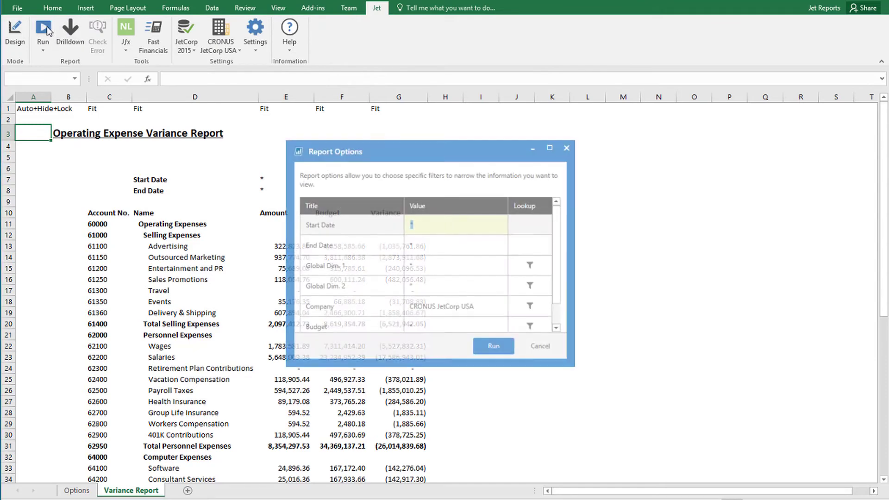
pyautogui.write('8')
pyautogui.press('Tab')
pyautogui.write('1')
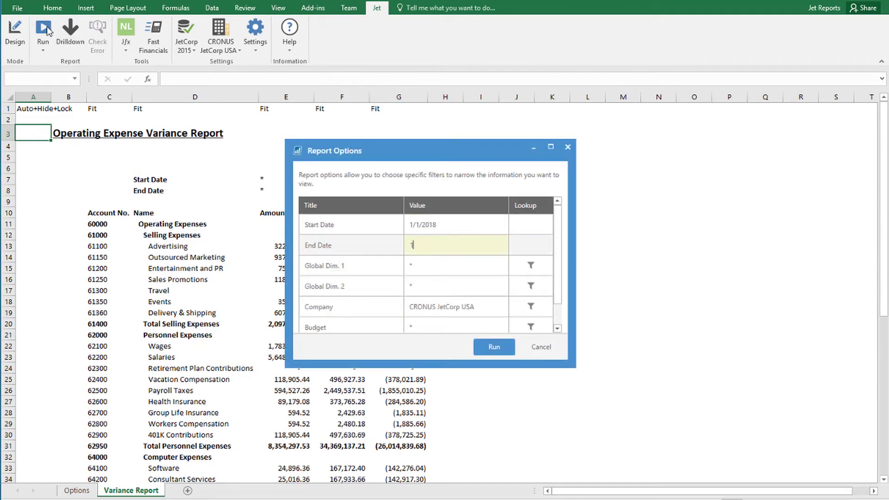
pyautogui.click(427, 325)
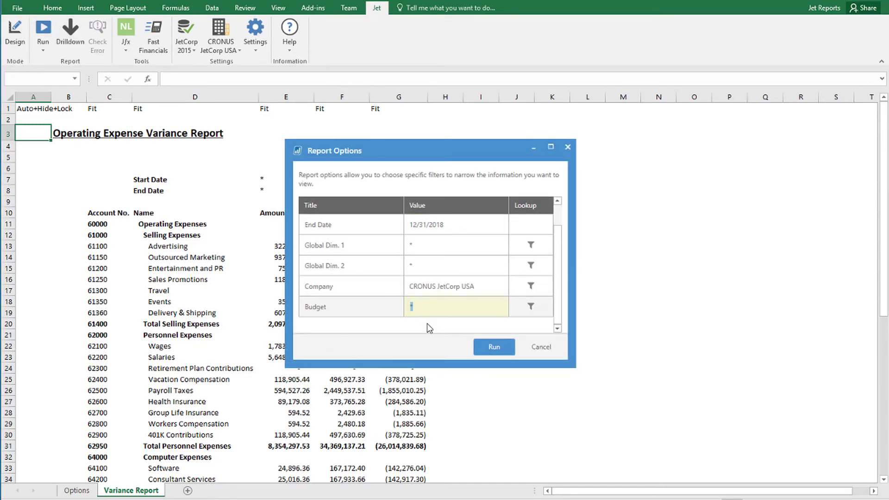
pyautogui.write('2018')
pyautogui.click(495, 349)
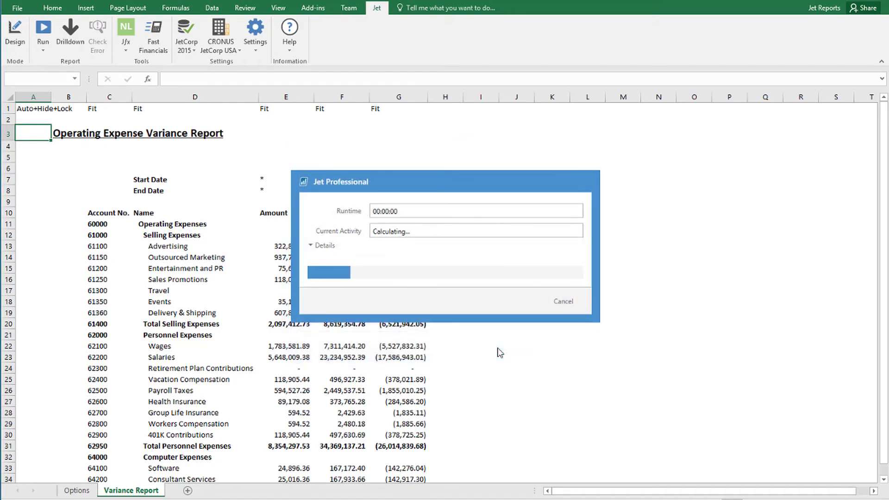
pyautogui.scroll(-1, 498, 353)
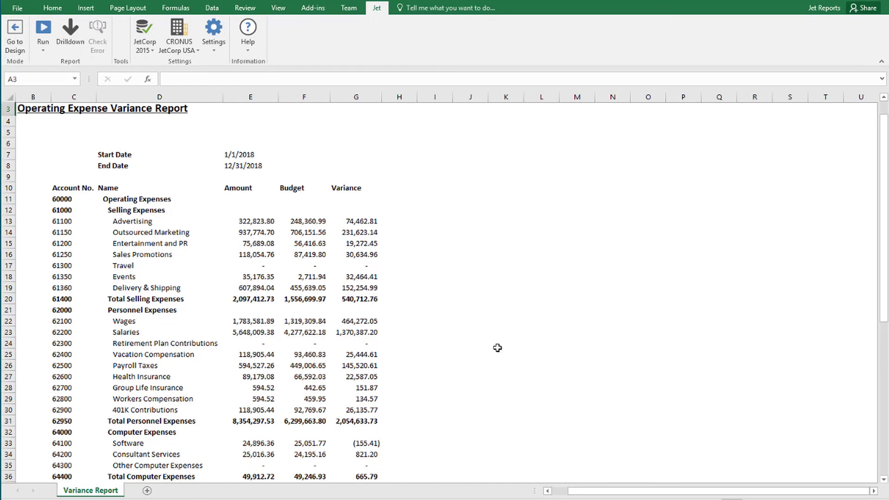
pyautogui.scroll(-3, 497, 352)
pyautogui.scroll(-2, 497, 351)
pyautogui.scroll(-2, 497, 349)
pyautogui.scroll(-4, 497, 348)
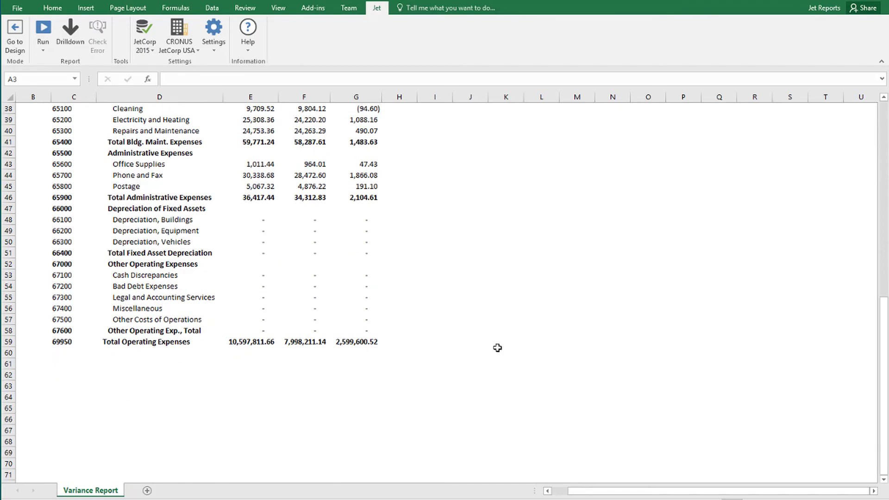
pyautogui.scroll(3, 498, 348)
pyautogui.scroll(3, 498, 349)
pyautogui.scroll(3, 498, 349)
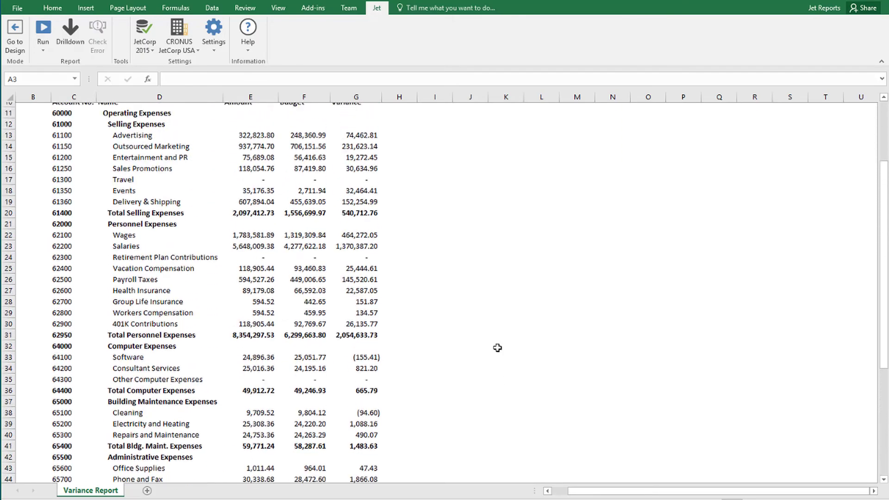